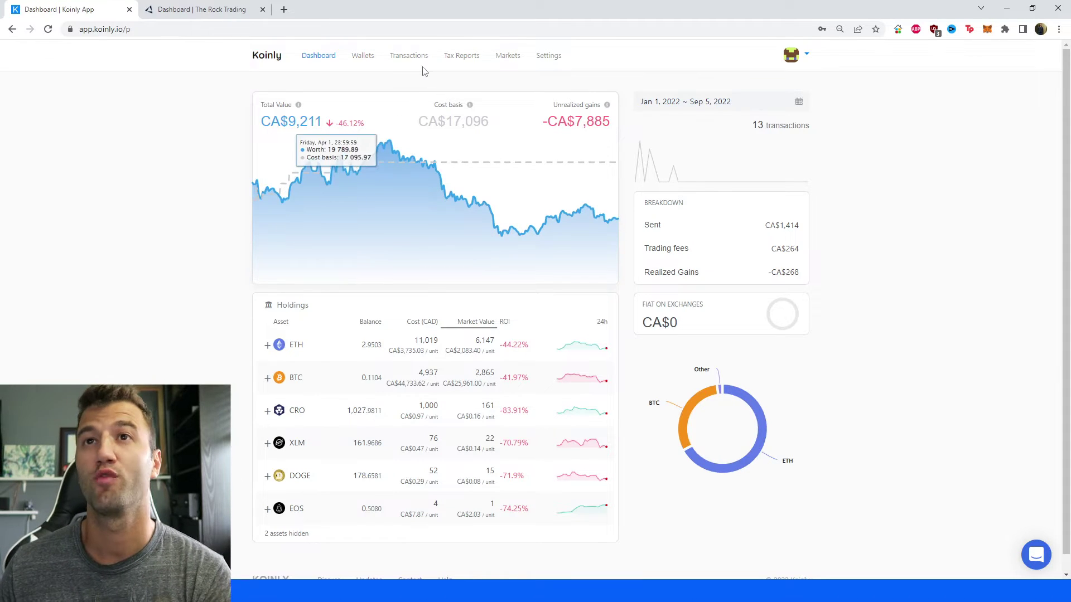
Search wallets for 'the rock', pick The Rock Trading and start its API auto-sync setup.
{"action": "left_click", "coordinate": [362, 55]}
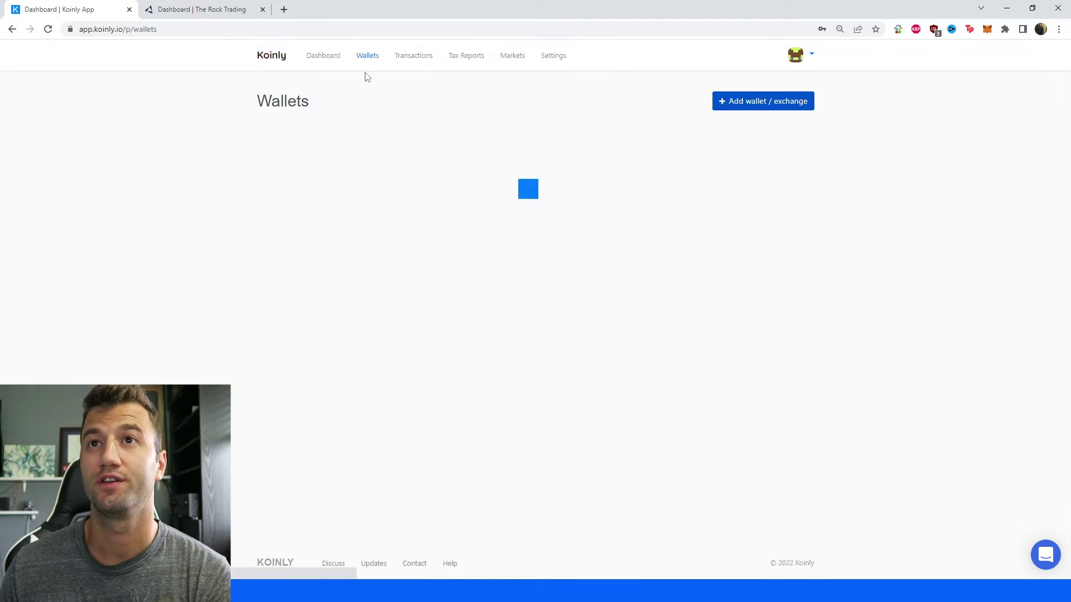
{"action": "left_click", "coordinate": [748, 106]}
{"action": "left_click", "coordinate": [429, 115]}
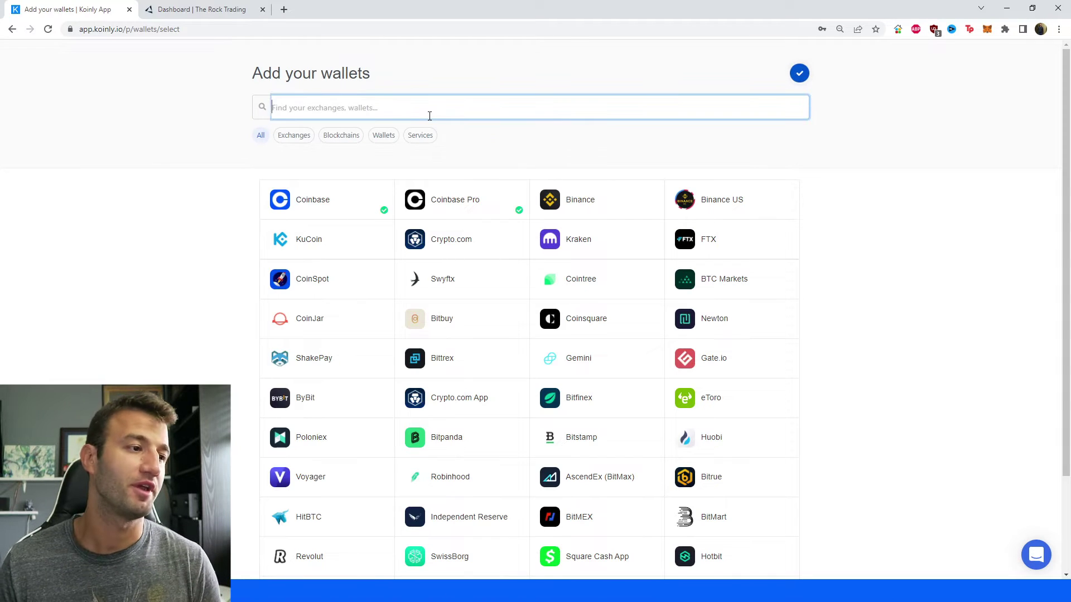
{"action": "type", "text": "the rock"}
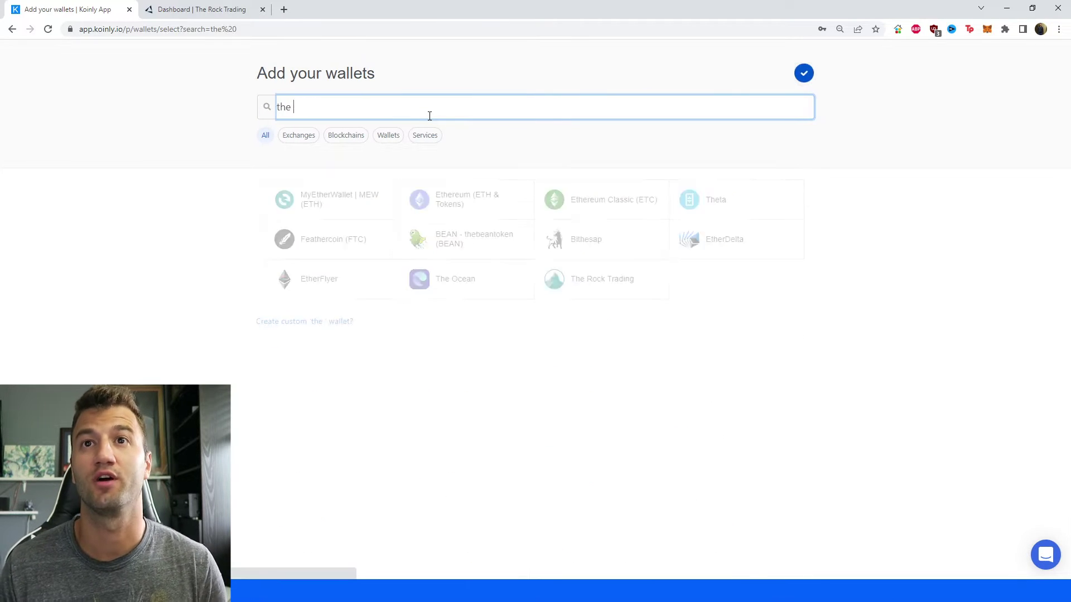
{"action": "left_click", "coordinate": [311, 214]}
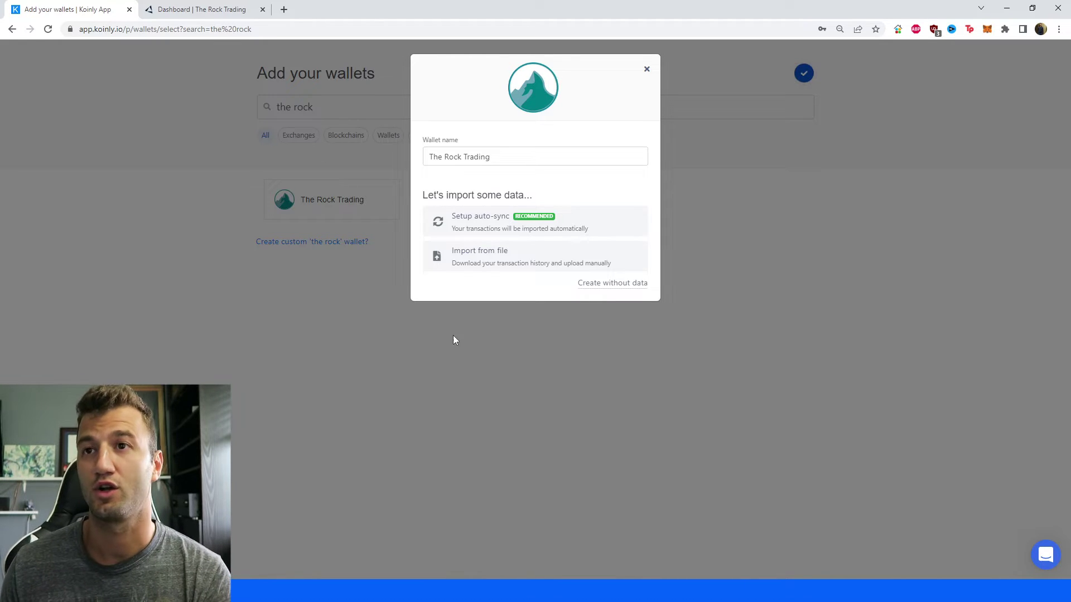
{"action": "left_click", "coordinate": [481, 232]}
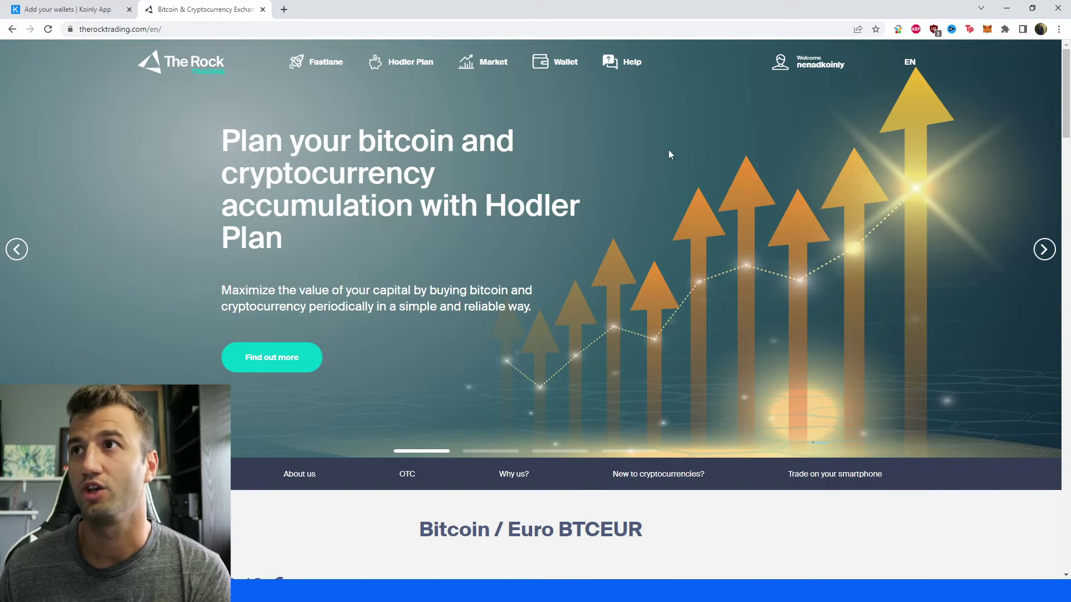
Check The Rock Trading's Settings > API key page, which shows no key, then return to Koinly.
{"action": "mouse_move", "coordinate": [800, 74]}
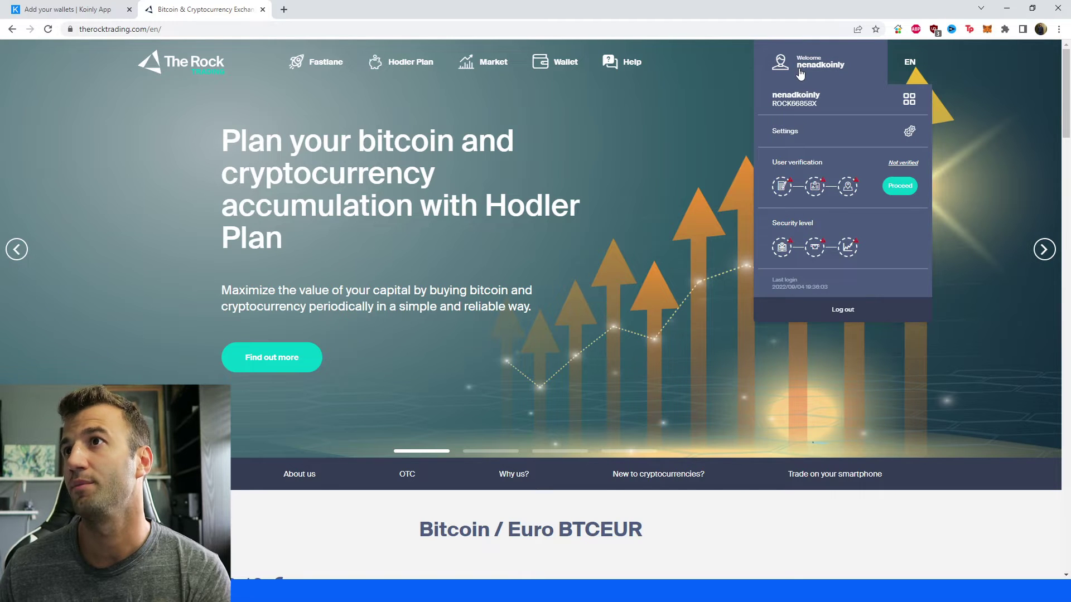
{"action": "left_click", "coordinate": [786, 134]}
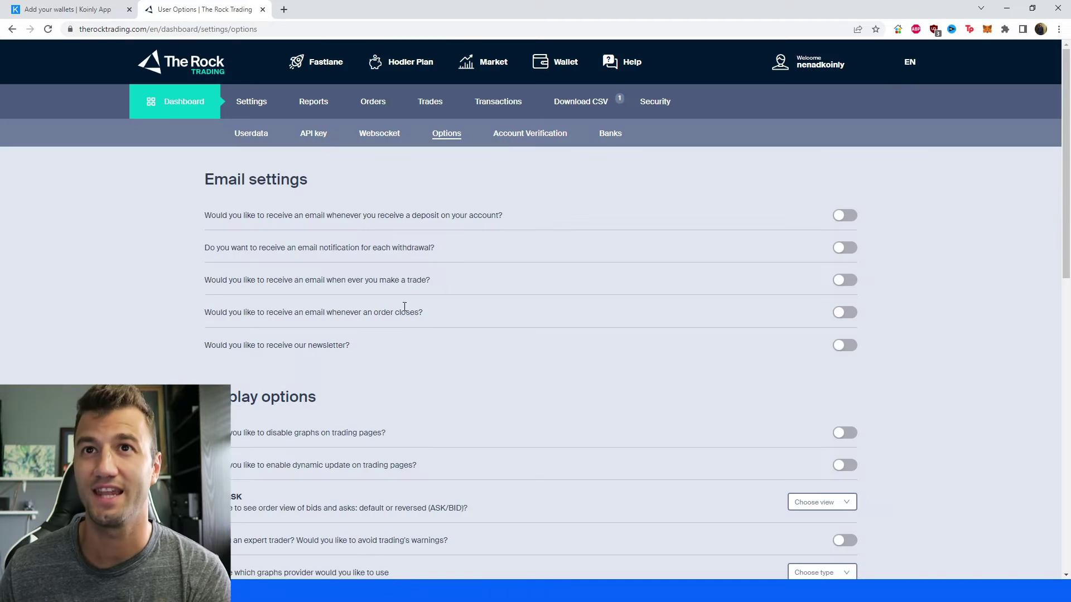
{"action": "left_click", "coordinate": [314, 132]}
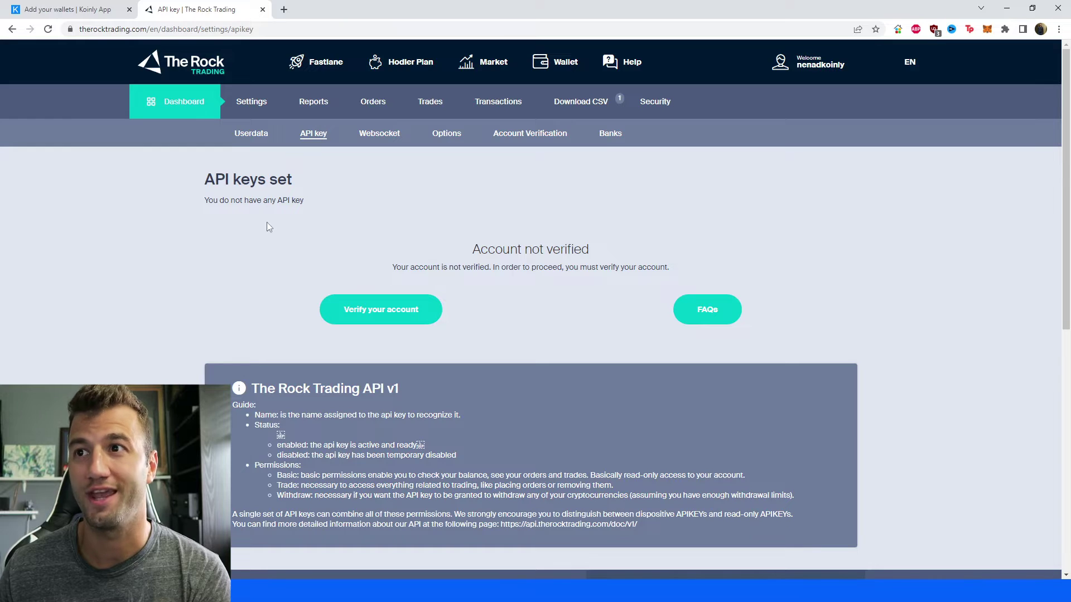
{"action": "scroll", "coordinate": [309, 438], "scroll_direction": "down", "scroll_amount": 2}
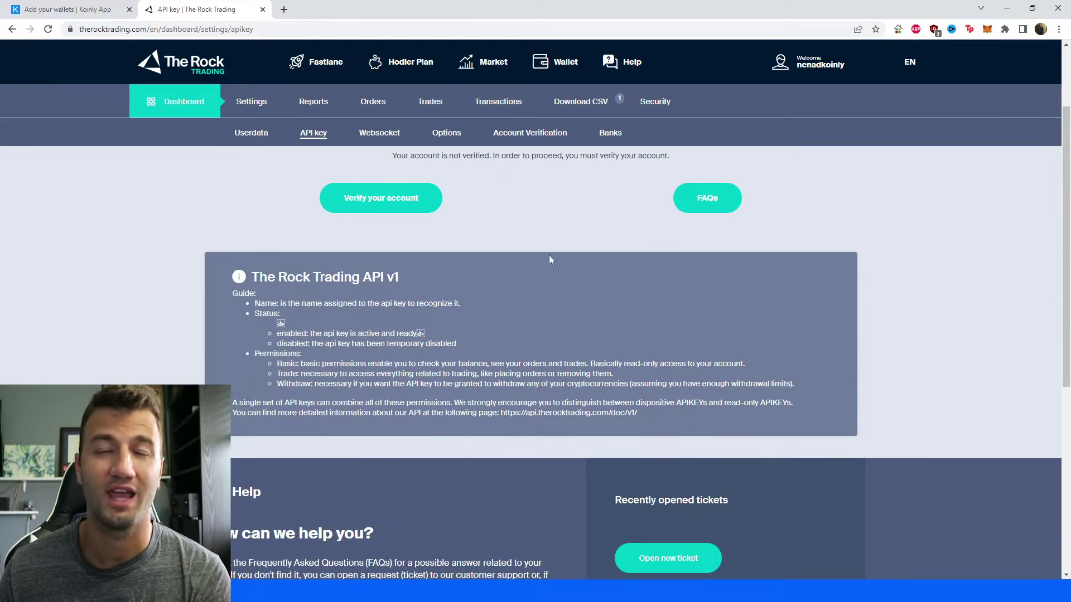
{"action": "scroll", "coordinate": [611, 226], "scroll_direction": "up", "scroll_amount": 1}
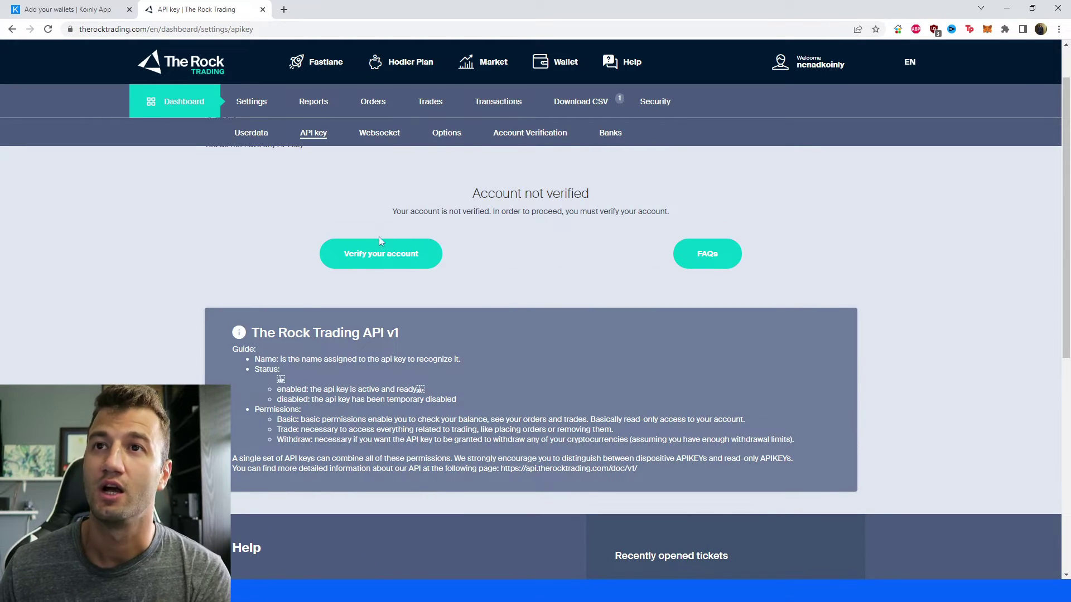
{"action": "scroll", "coordinate": [382, 242], "scroll_direction": "down", "scroll_amount": 1}
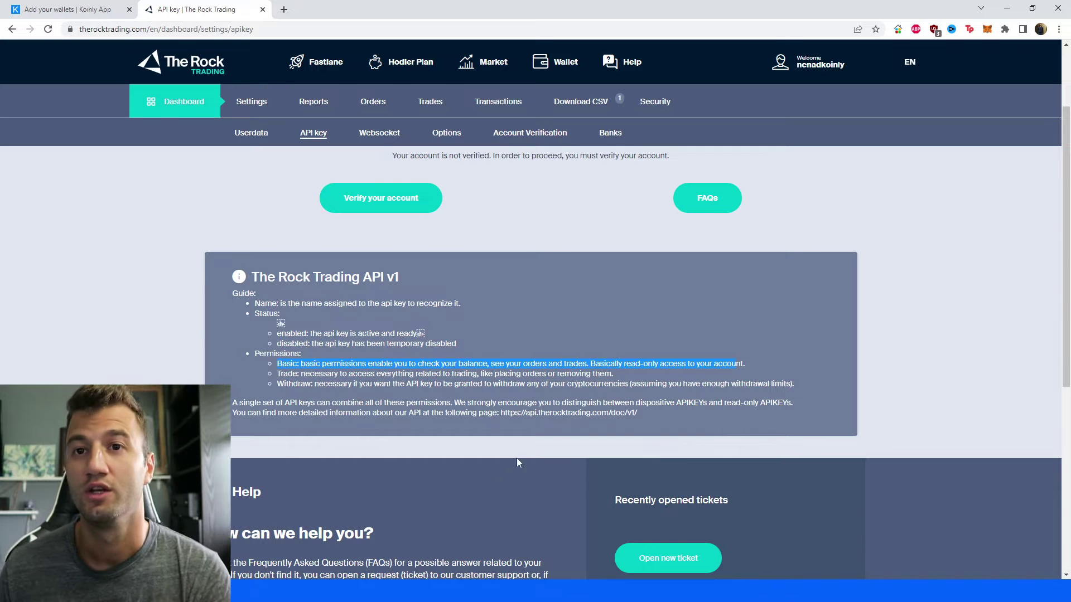
{"action": "left_click", "coordinate": [524, 438]}
{"action": "scroll", "coordinate": [435, 377], "scroll_direction": "up", "scroll_amount": 1}
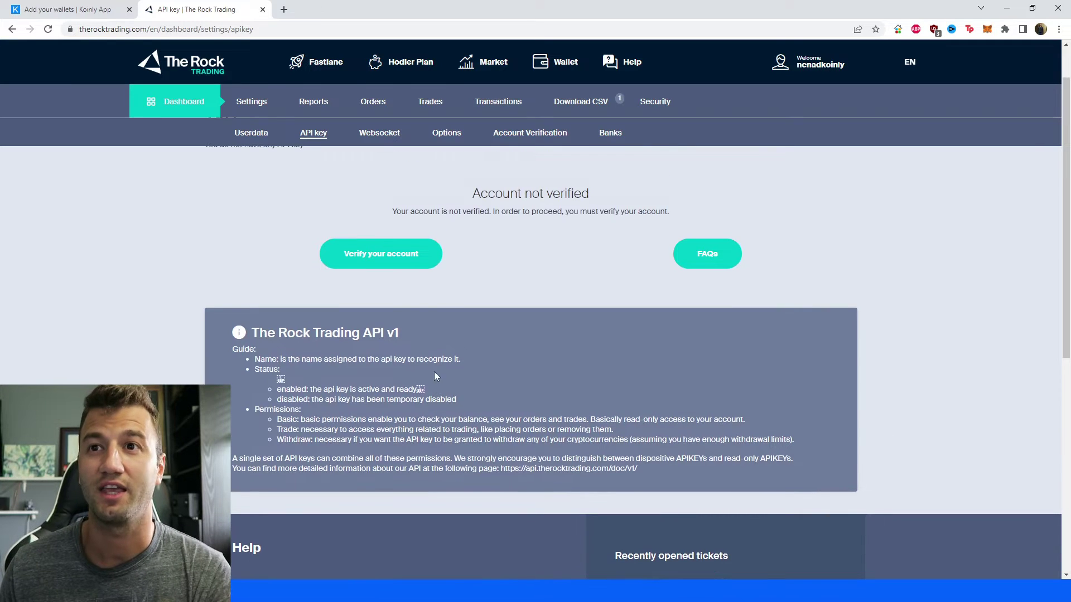
{"action": "left_click", "coordinate": [67, 9]}
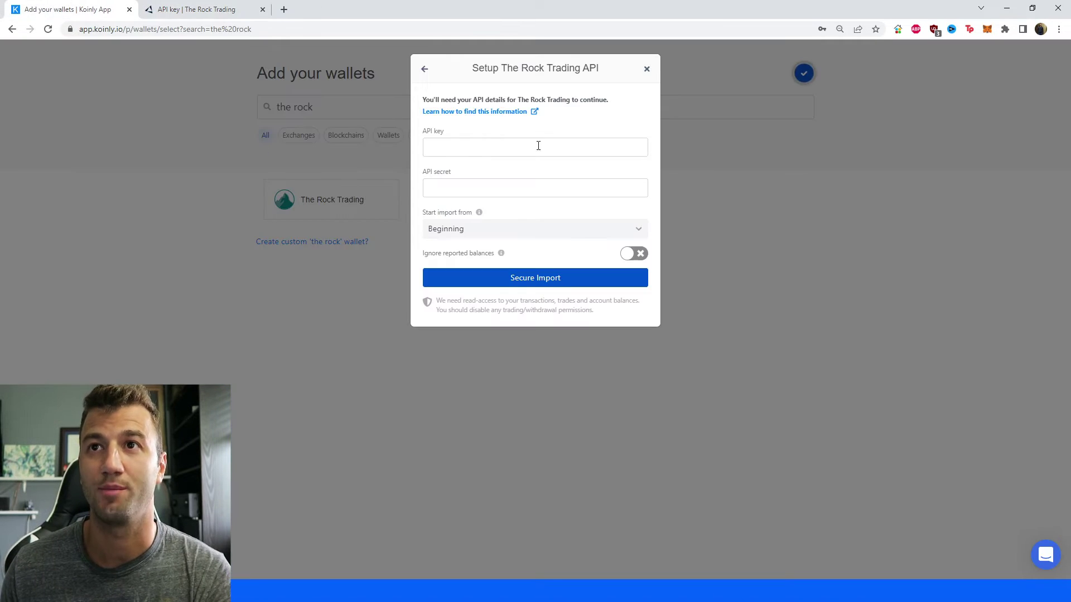
Drop the API key setup and add The Rock Trading with Import from file instead.
{"action": "left_click", "coordinate": [504, 145]}
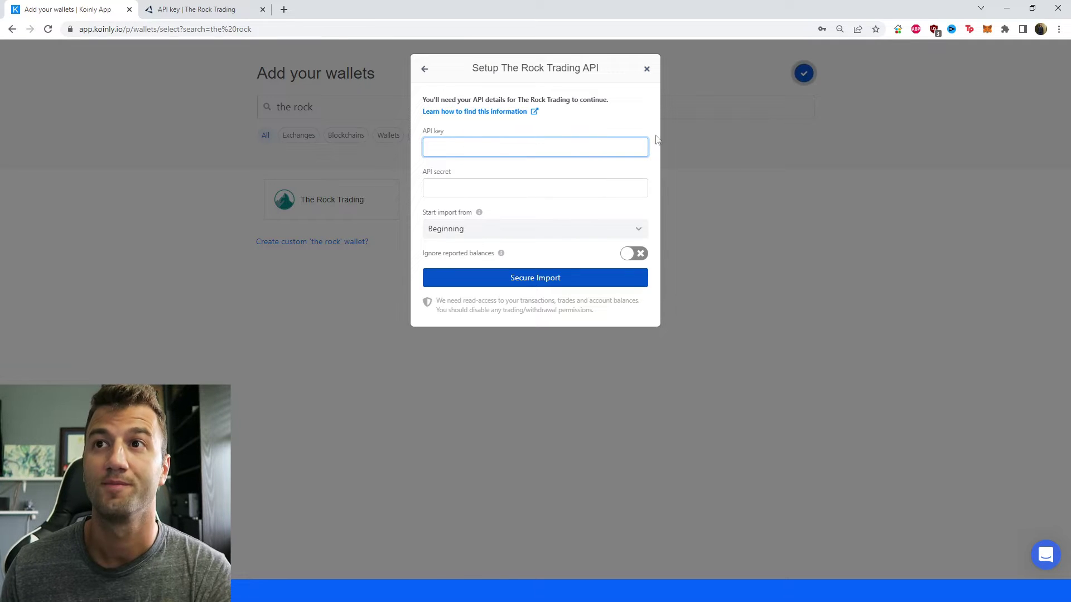
{"action": "left_click", "coordinate": [527, 190]}
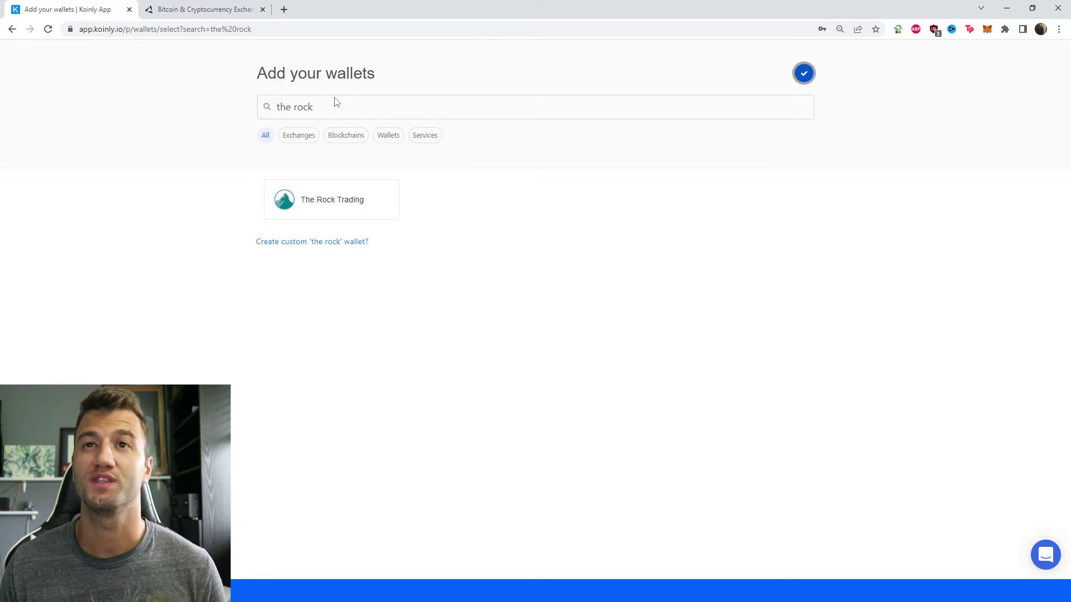
{"action": "left_click", "coordinate": [321, 201]}
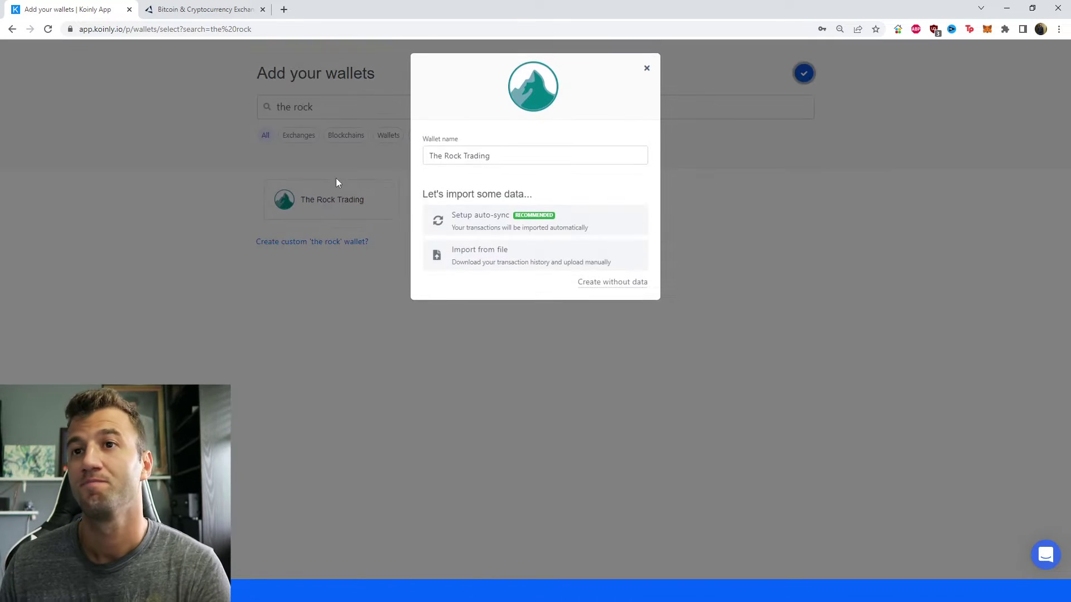
{"action": "left_click", "coordinate": [480, 257]}
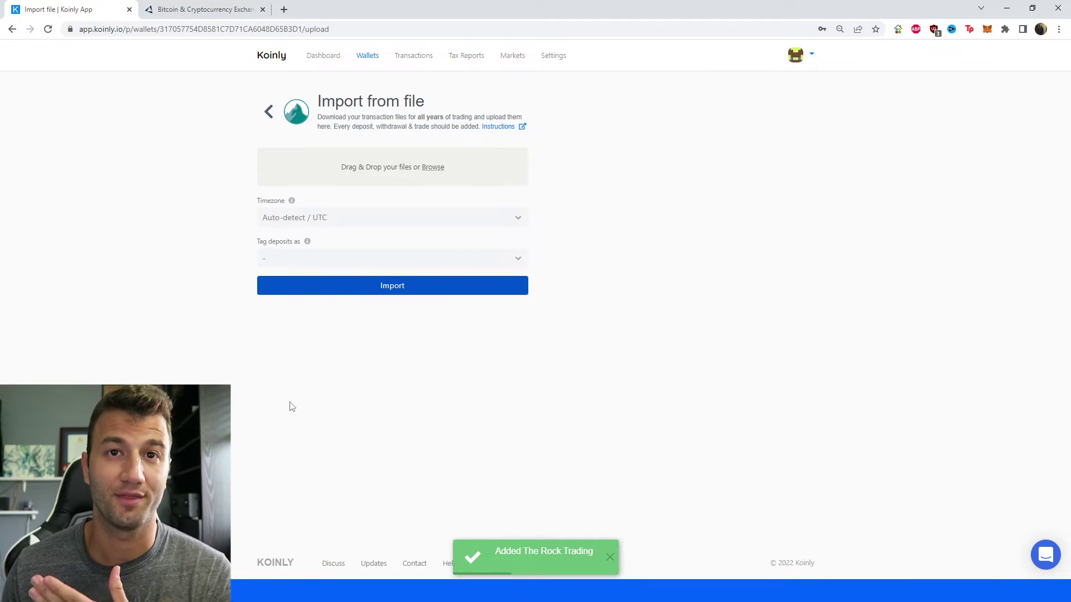
On The Rock Trading site, open the account's Trades list.
{"action": "key", "text": "ctrl+Tab"}
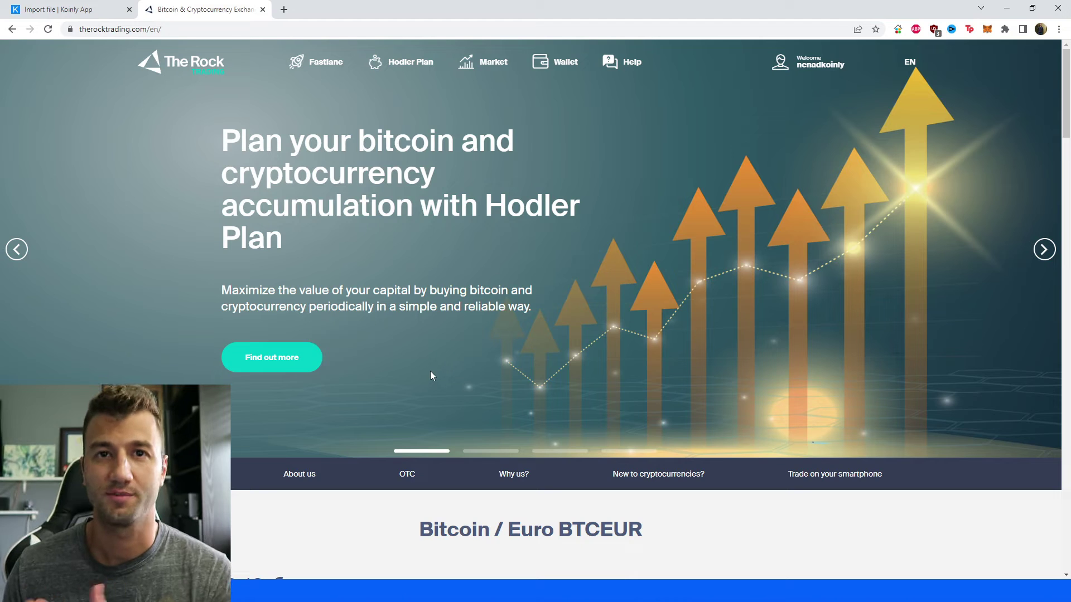
{"action": "mouse_move", "coordinate": [779, 74]}
{"action": "left_click", "coordinate": [806, 137]}
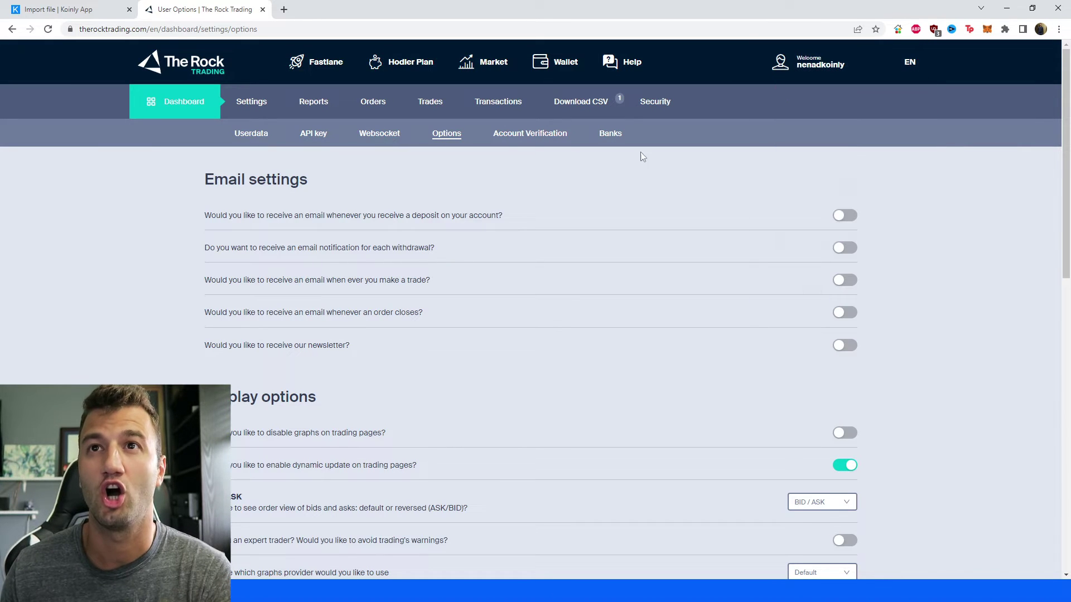
{"action": "left_click", "coordinate": [432, 102]}
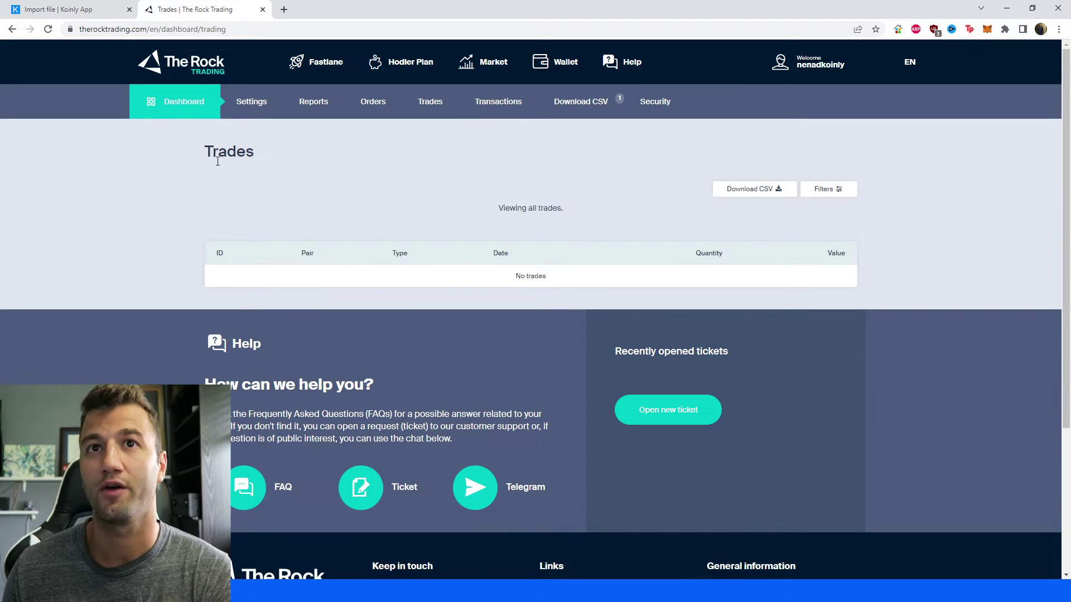
{"action": "left_click_drag", "start_coordinate": [197, 156], "coordinate": [296, 146]}
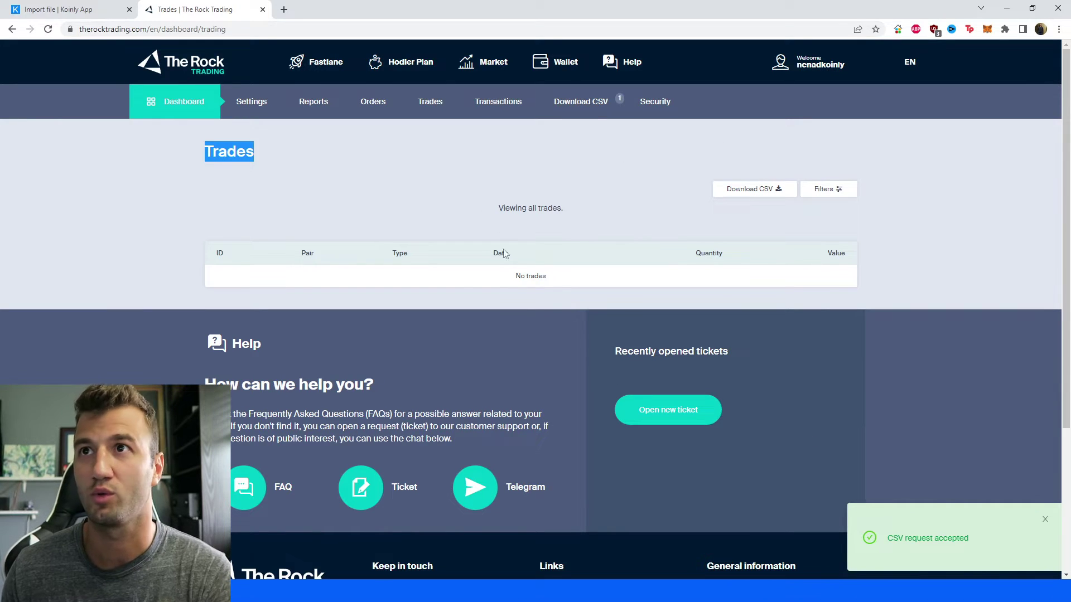
Confirm the completed CSV in Download CSV, then view the empty Transactions page with filters.
{"action": "left_click", "coordinate": [574, 105]}
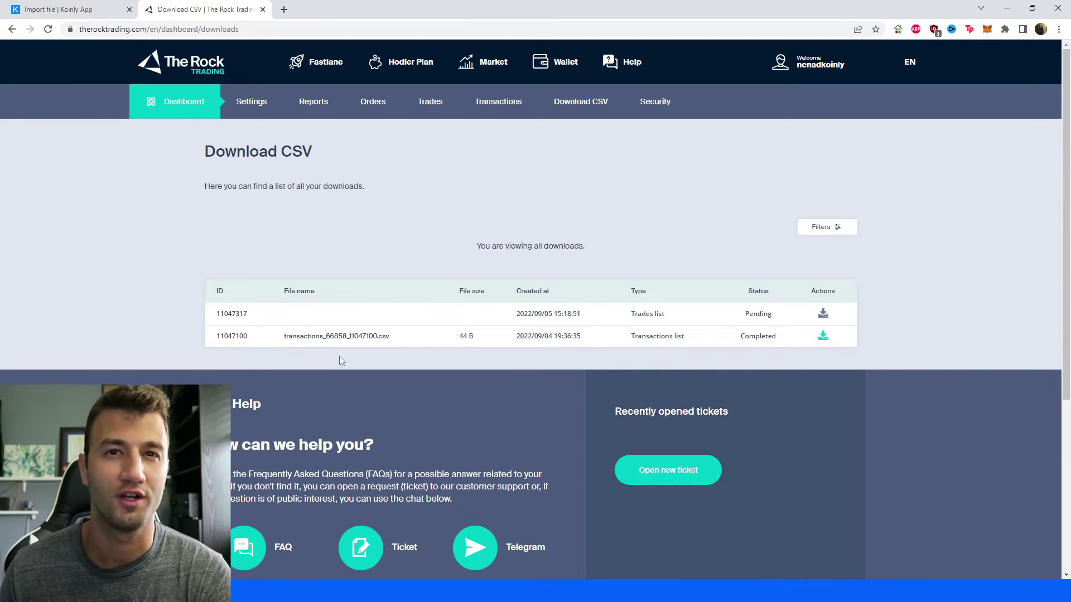
{"action": "left_click_drag", "start_coordinate": [422, 335], "coordinate": [264, 340]}
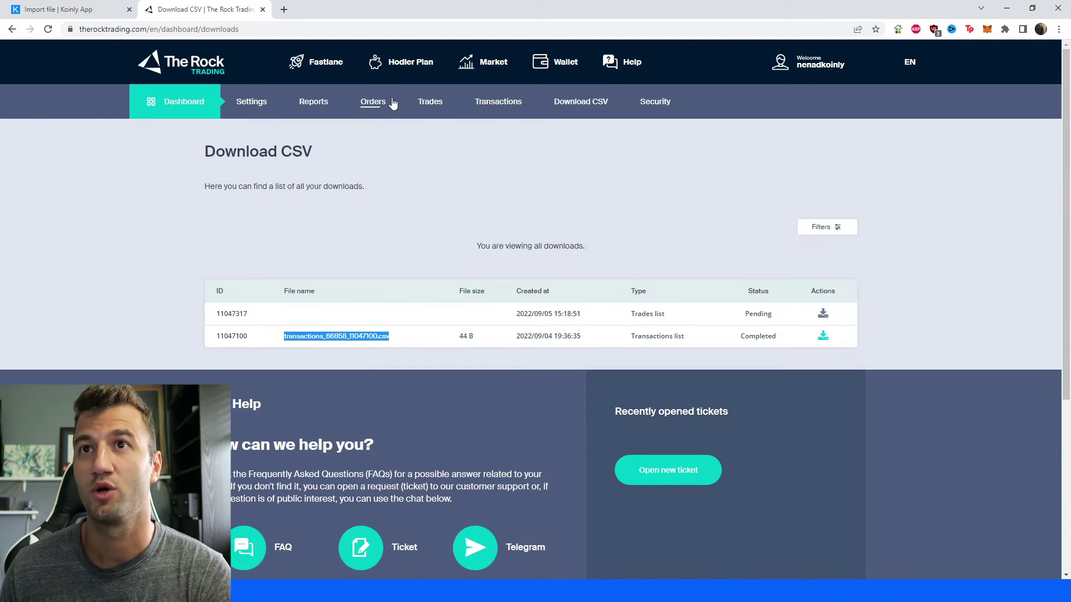
{"action": "left_click", "coordinate": [430, 101]}
{"action": "left_click", "coordinate": [498, 101]}
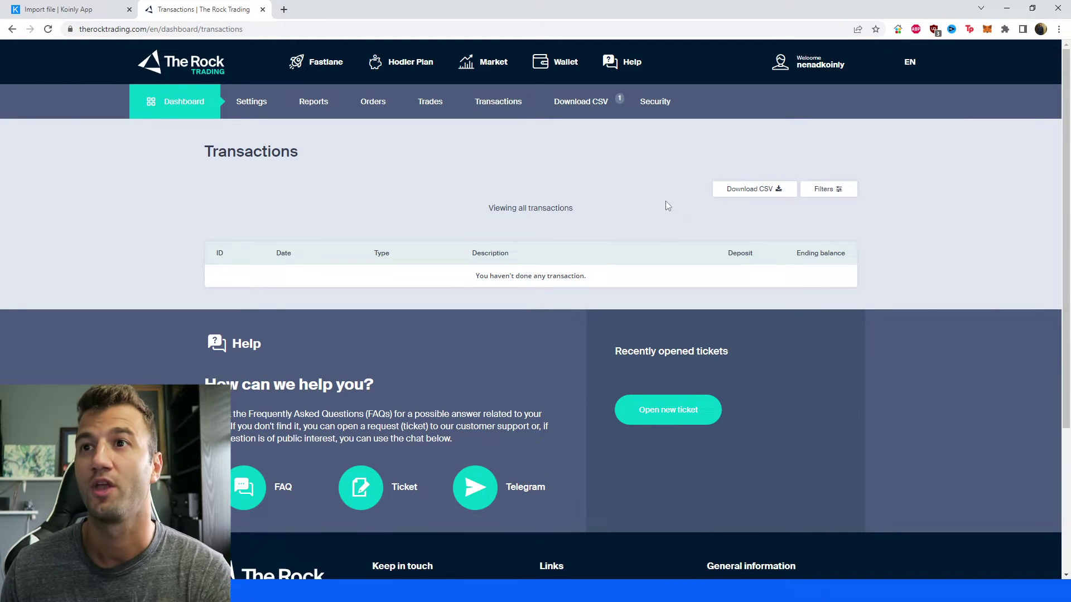
{"action": "left_click", "coordinate": [814, 189]}
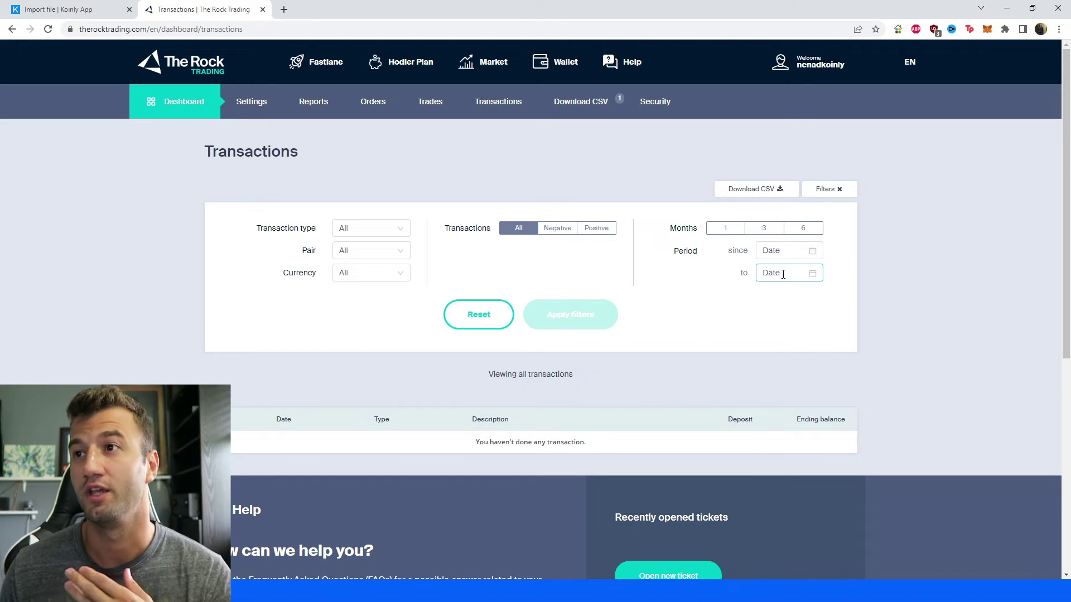
Review the transaction filters (type, pair, currency, months, period), then go back to Koinly.
{"action": "left_click_drag", "start_coordinate": [206, 155], "coordinate": [342, 174]}
{"action": "left_click", "coordinate": [341, 174]}
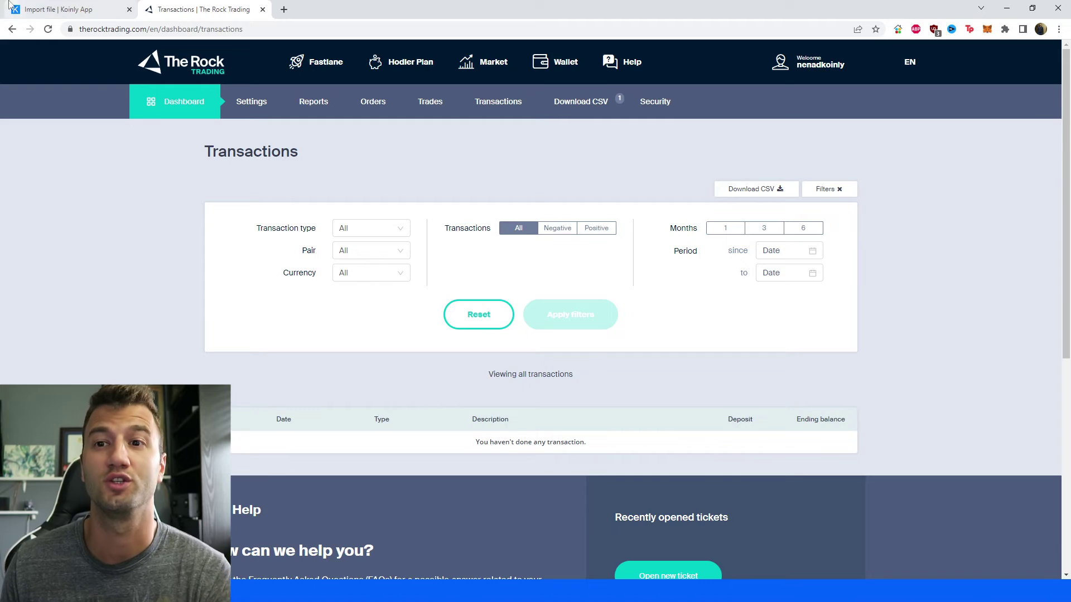
{"action": "left_click", "coordinate": [36, 6]}
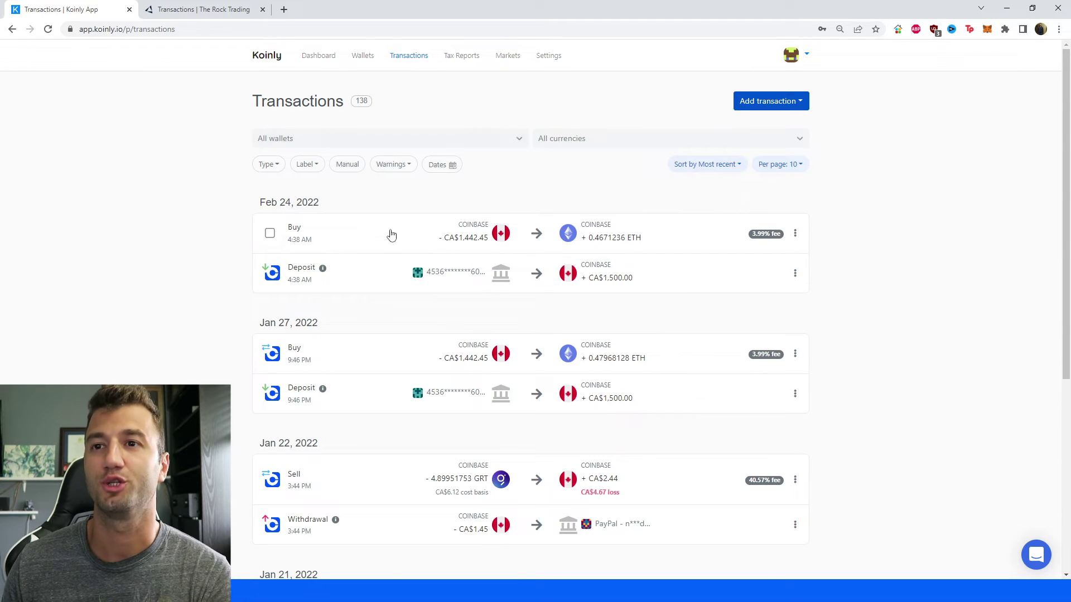
Scroll through Koinly's 138 imported transactions down to the pagination bar, then open Tax Reports.
{"action": "scroll", "coordinate": [411, 248], "scroll_direction": "down", "scroll_amount": 2}
{"action": "scroll", "coordinate": [413, 480], "scroll_direction": "down", "scroll_amount": 2}
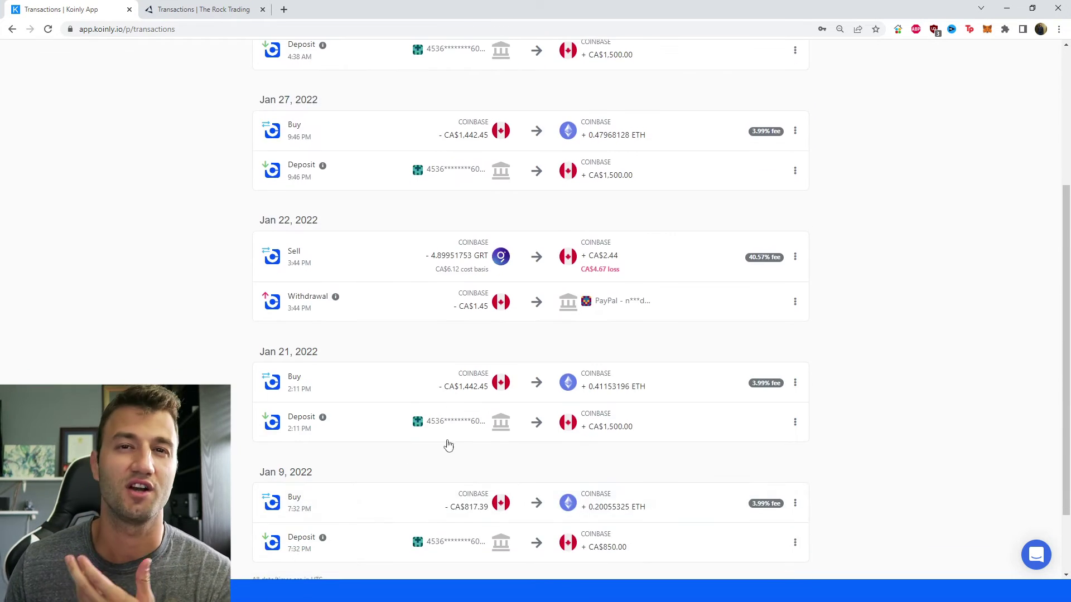
{"action": "scroll", "coordinate": [509, 373], "scroll_direction": "down", "scroll_amount": 2}
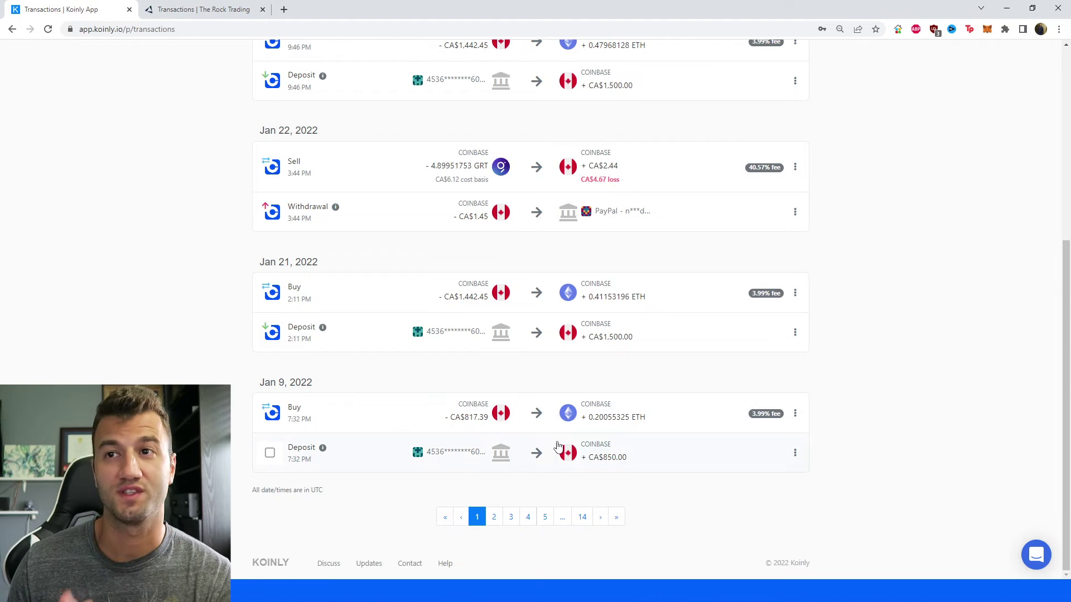
{"action": "scroll", "coordinate": [544, 465], "scroll_direction": "up", "scroll_amount": 1}
{"action": "scroll", "coordinate": [545, 502], "scroll_direction": "up", "scroll_amount": 10}
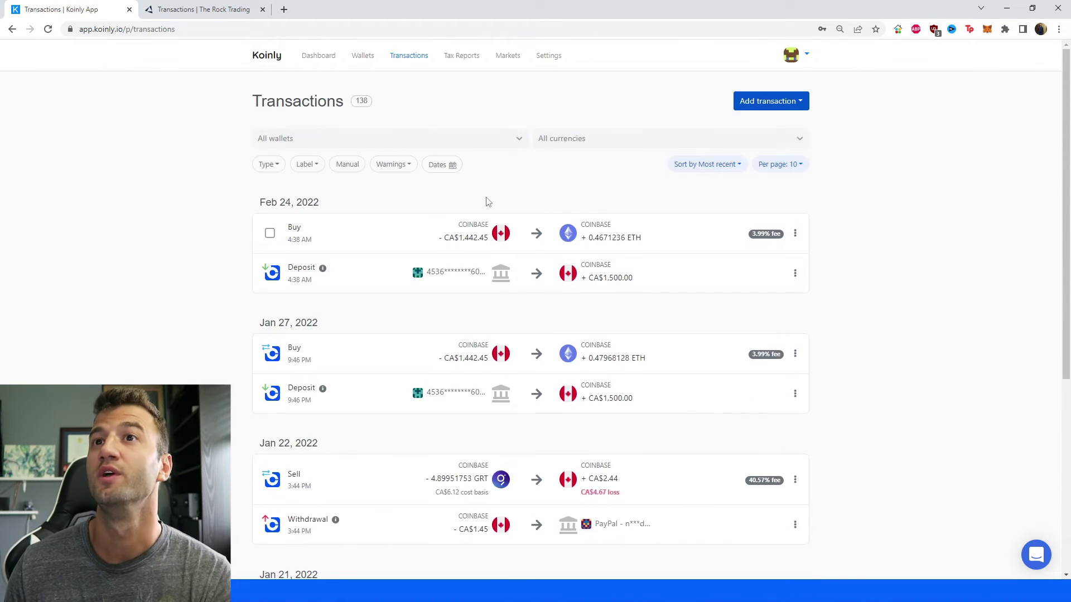
{"action": "left_click", "coordinate": [463, 56]}
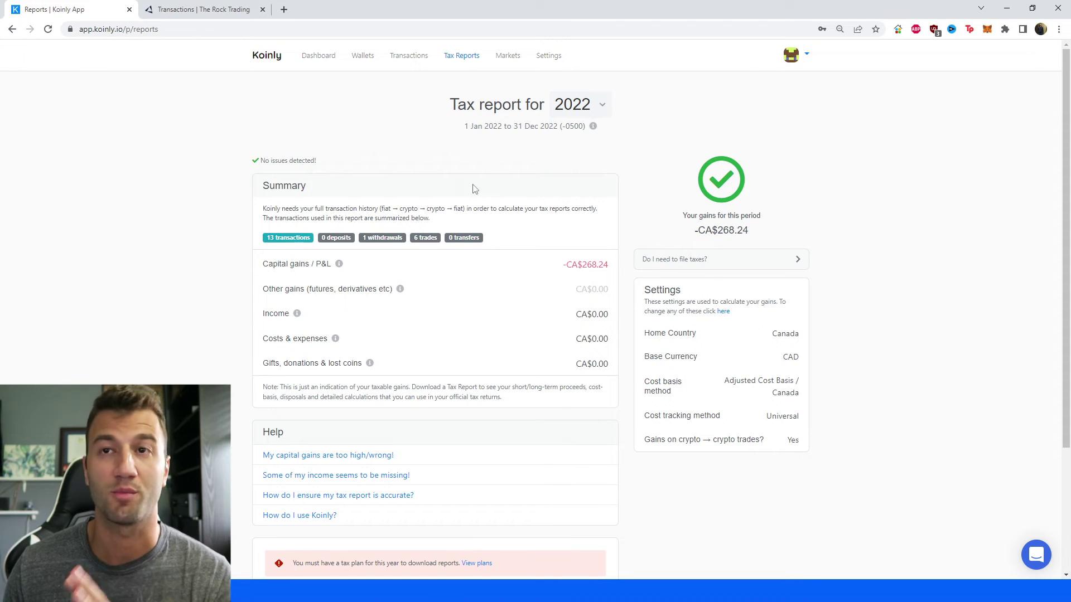
Leave the 2022 report (-CA$268.24 gains) to scroll Transactions, then reopen Tax Reports.
{"action": "left_click", "coordinate": [479, 237]}
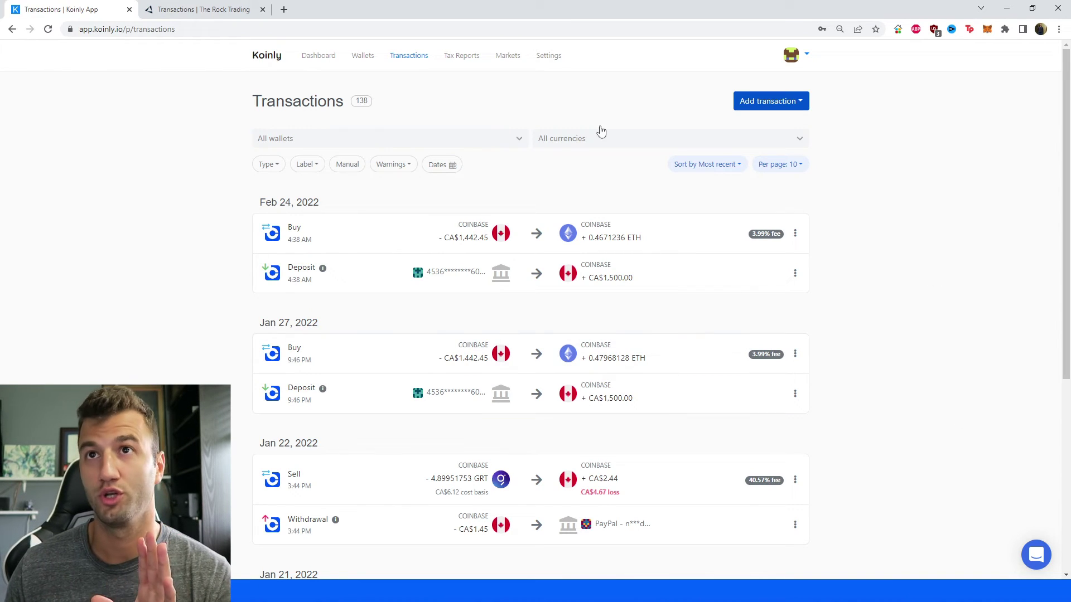
{"action": "scroll", "coordinate": [627, 351], "scroll_direction": "down", "scroll_amount": 3}
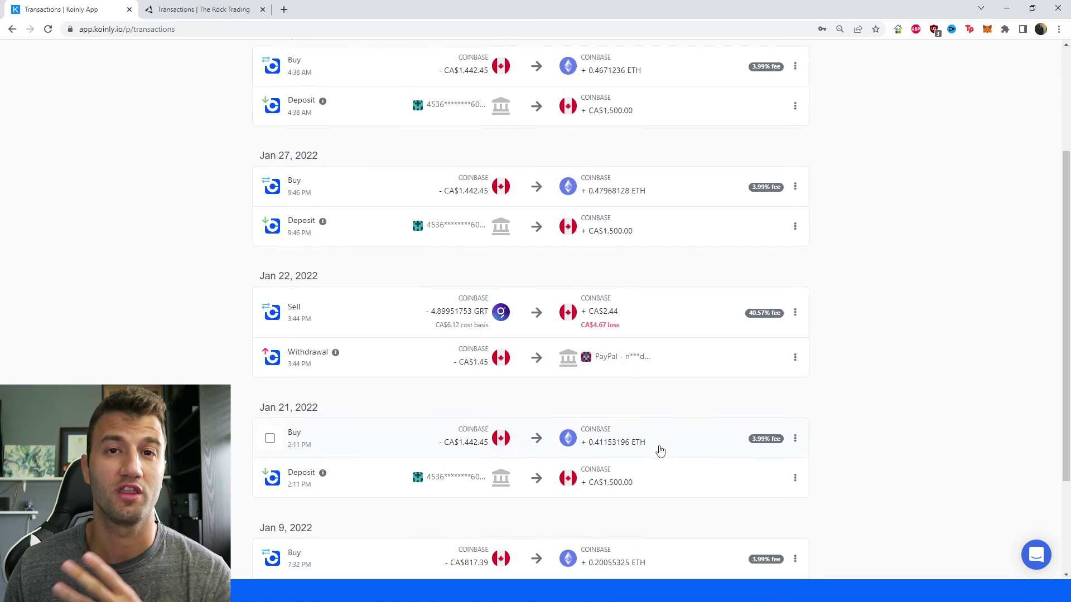
{"action": "scroll", "coordinate": [641, 480], "scroll_direction": "down", "scroll_amount": 2}
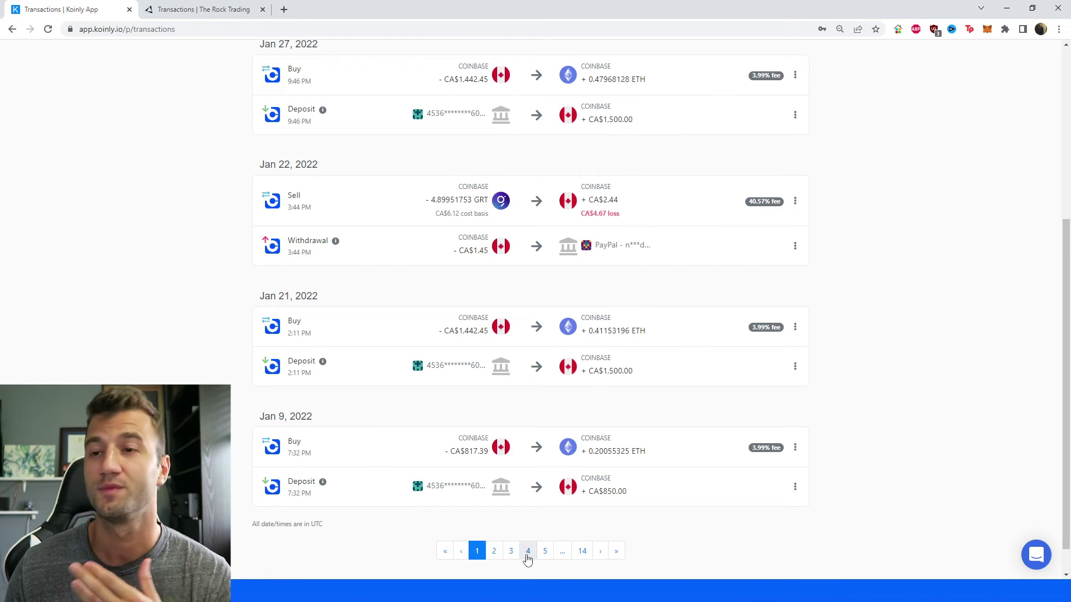
{"action": "scroll", "coordinate": [513, 258], "scroll_direction": "up", "scroll_amount": 15}
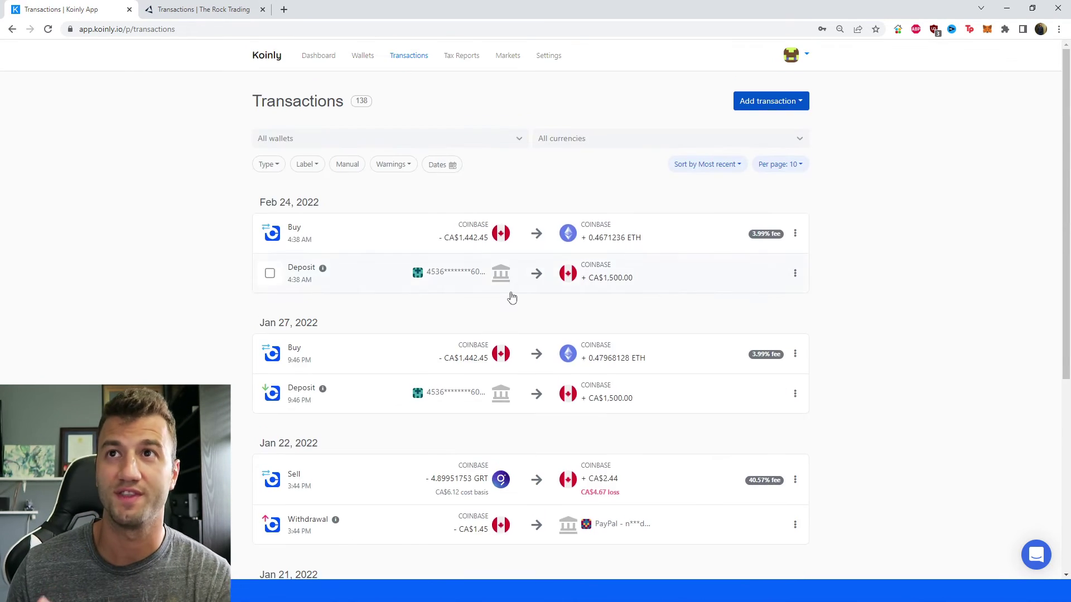
{"action": "left_click", "coordinate": [449, 63]}
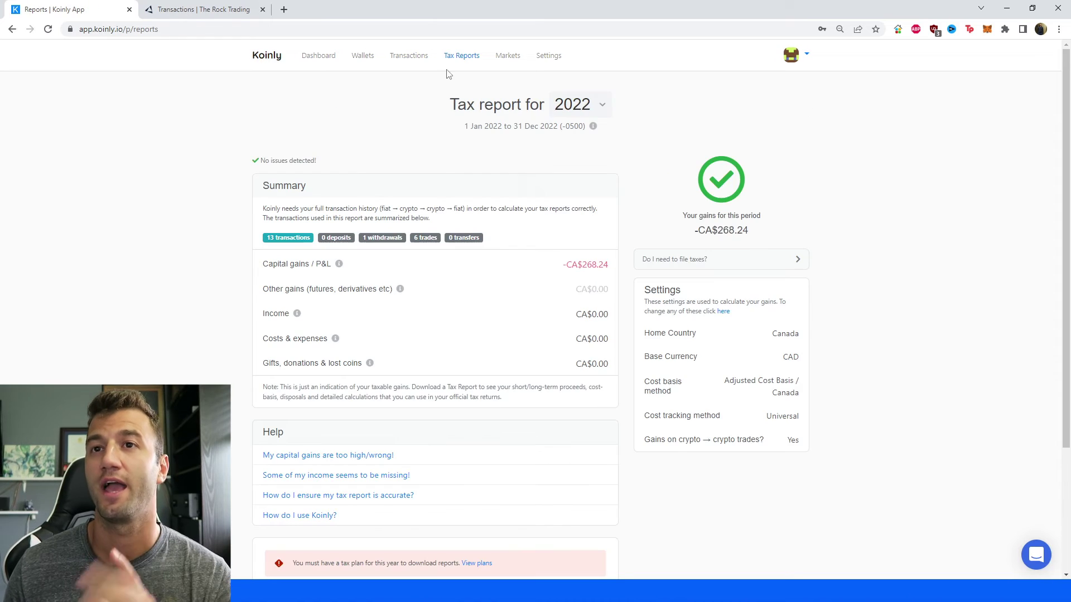
{"action": "left_click", "coordinate": [584, 105]}
Switch the tax report to 2021 and scroll its CA$131.28 gains summary.
{"action": "left_click", "coordinate": [573, 162]}
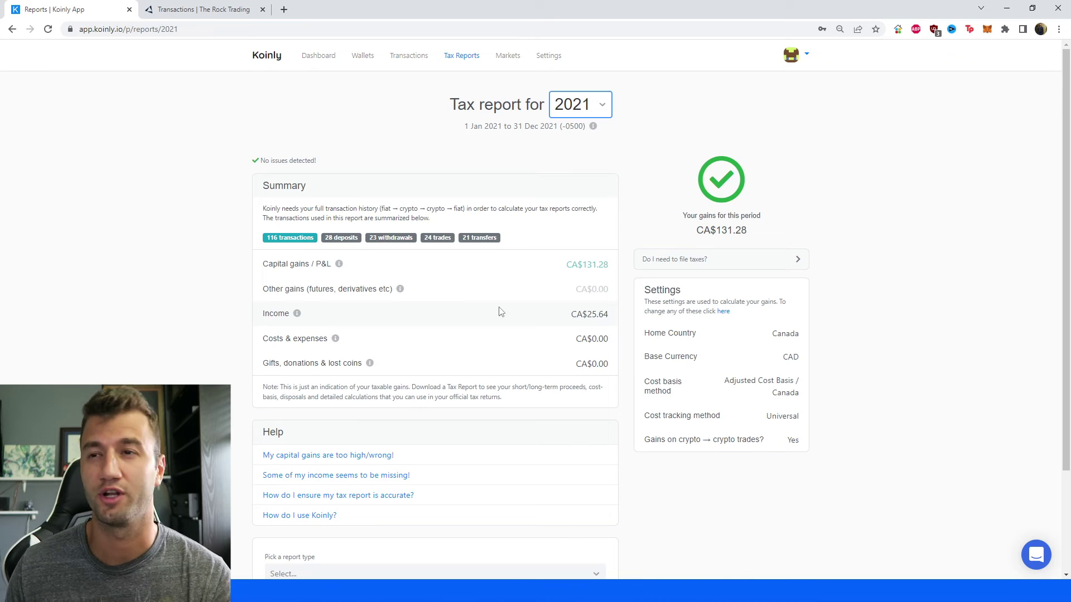
{"action": "scroll", "coordinate": [665, 322], "scroll_direction": "down", "scroll_amount": 3}
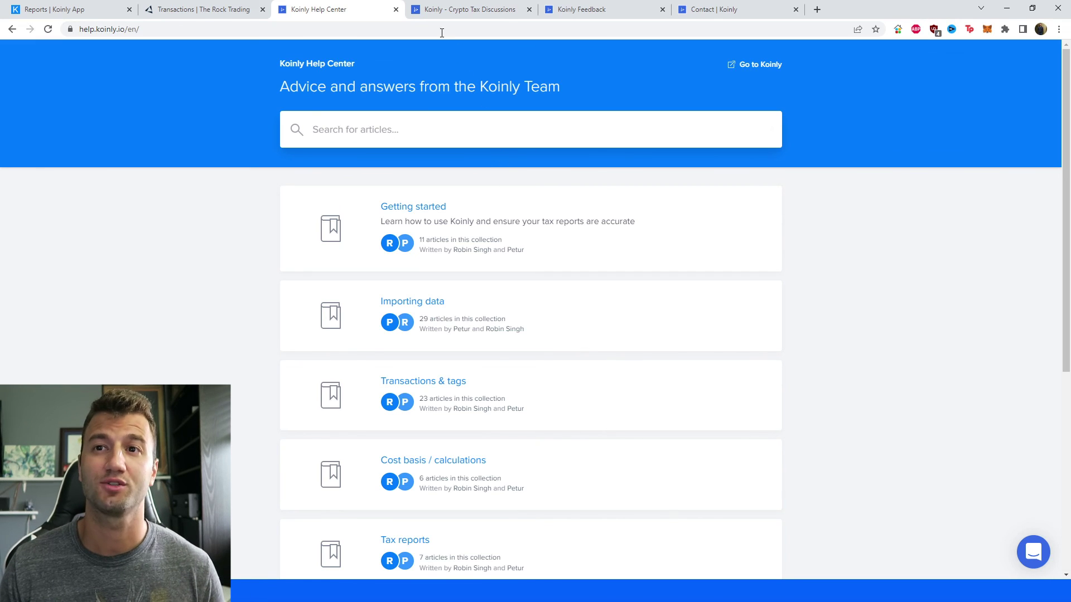
Glance at the Crypto Tax Discussions forum and Koinly Feedback board, ending on Contact Koinly.
{"action": "left_click", "coordinate": [463, 8]}
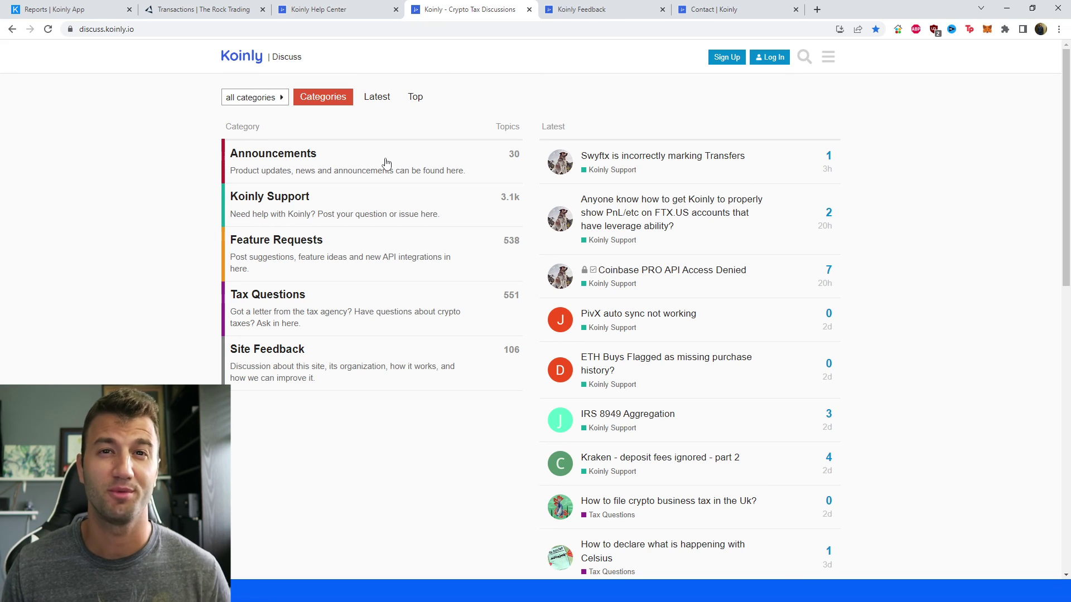
{"action": "left_click", "coordinate": [606, 12]}
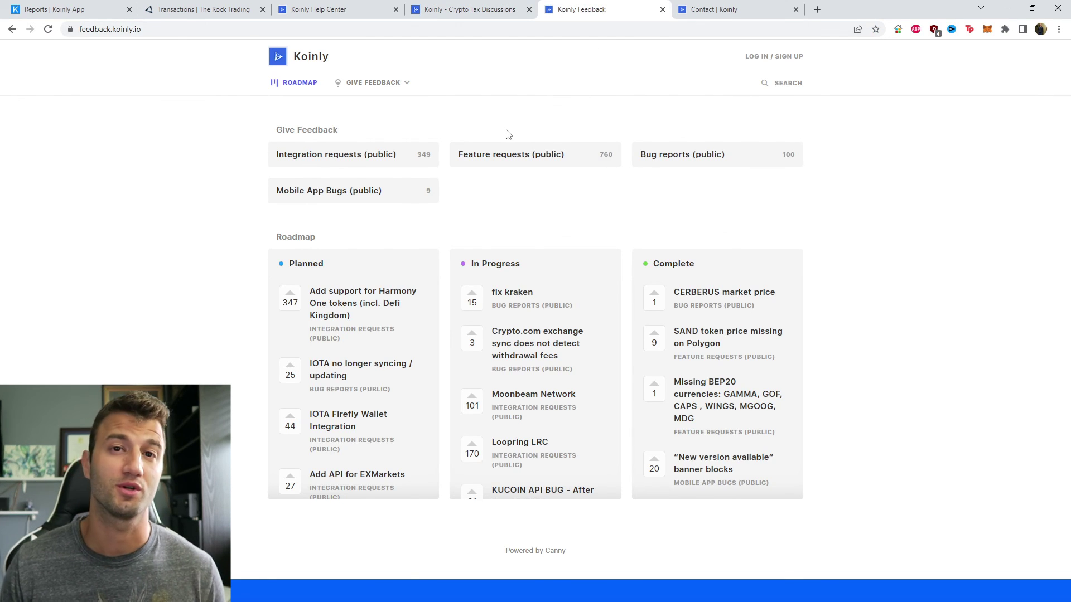
{"action": "left_click", "coordinate": [724, 8]}
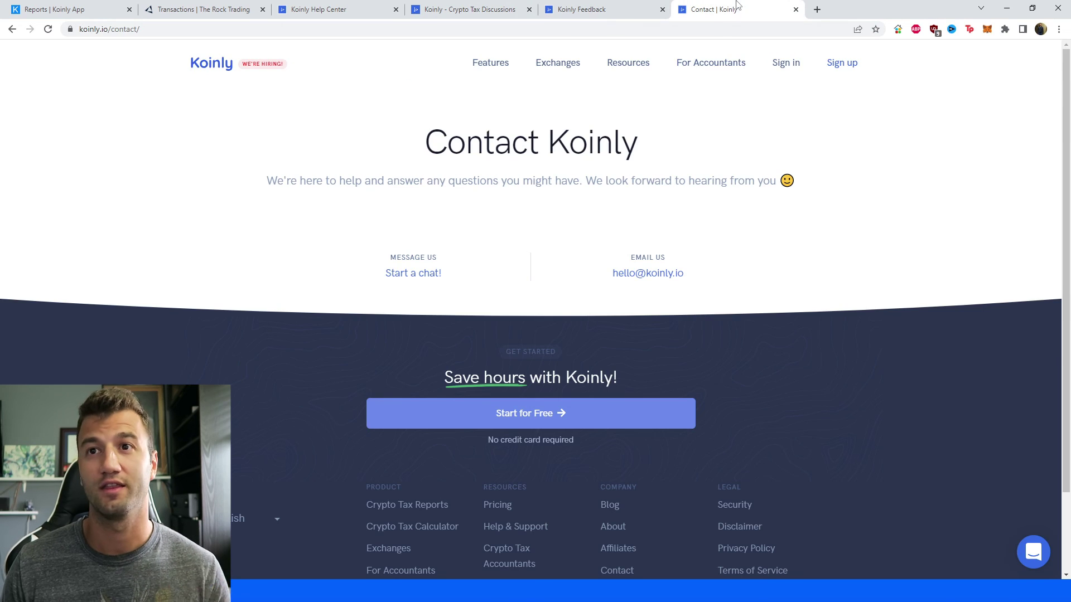